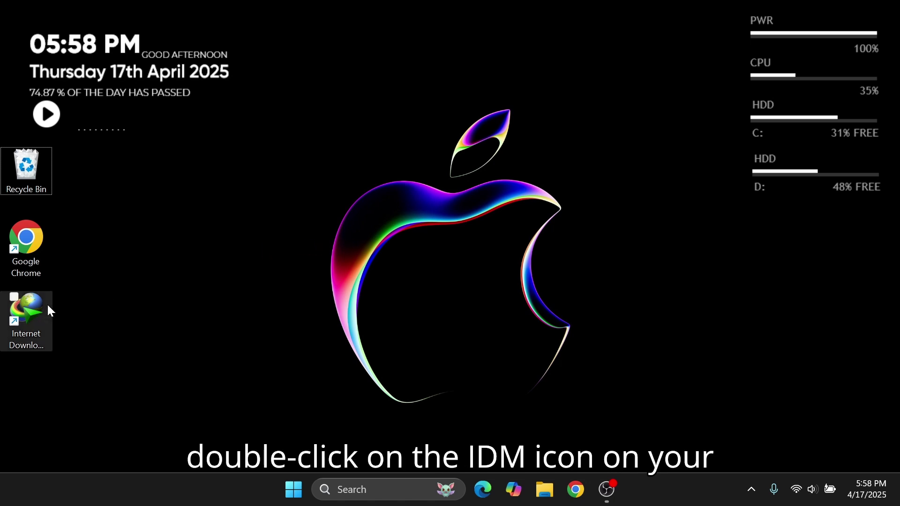
- Check that Internet Download Manager launches, then start Google Chrome maximized
{"action": "double_click", "coordinate": [29, 302]}
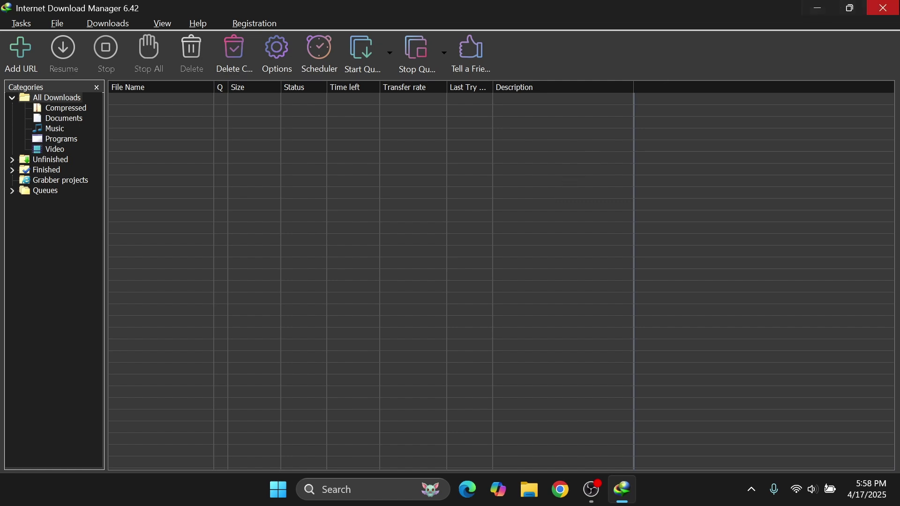
{"action": "left_click", "coordinate": [884, 8]}
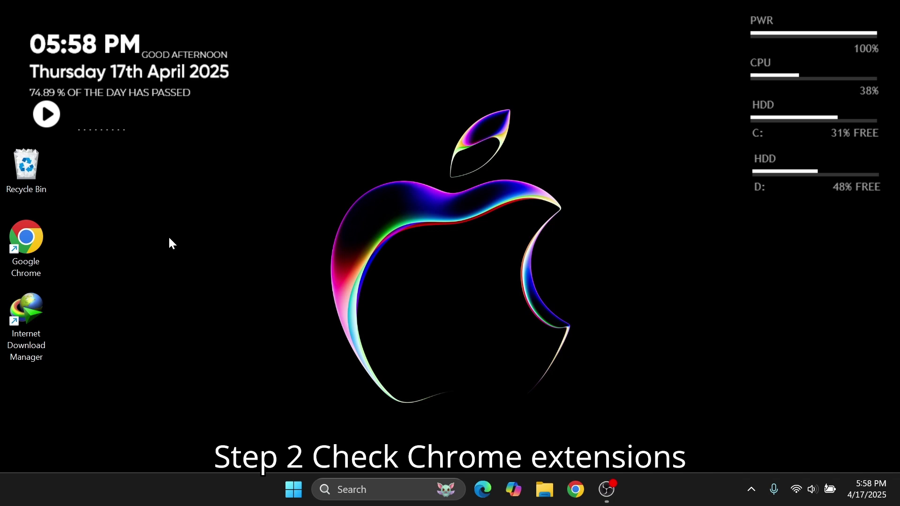
{"action": "left_click", "coordinate": [26, 230]}
{"action": "double_click", "coordinate": [27, 231]}
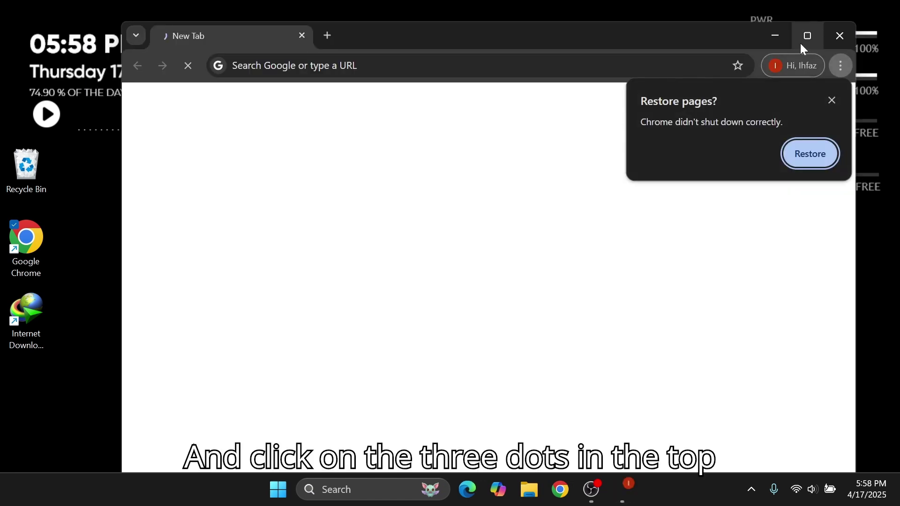
{"action": "left_click", "coordinate": [801, 43]}
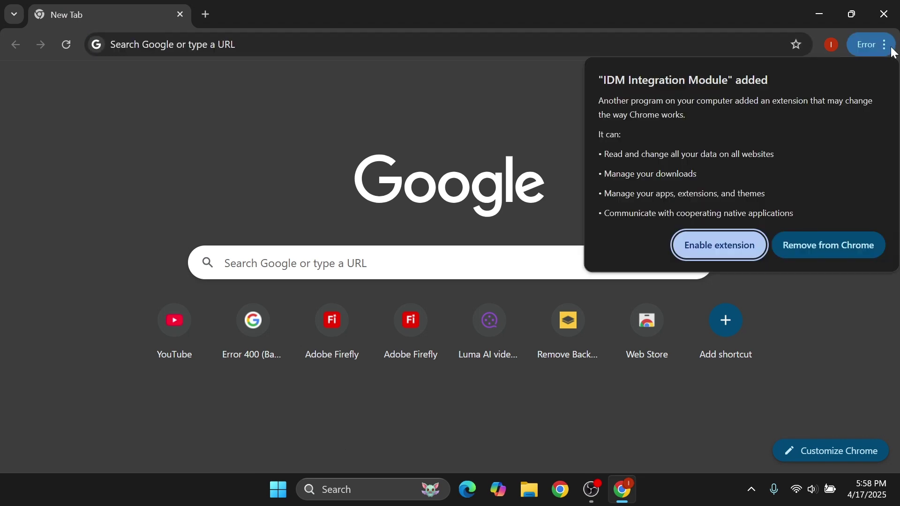
- Remove the IDM Integration Module extension under Manage Extensions and open a new tab
{"action": "left_click", "coordinate": [894, 50]}
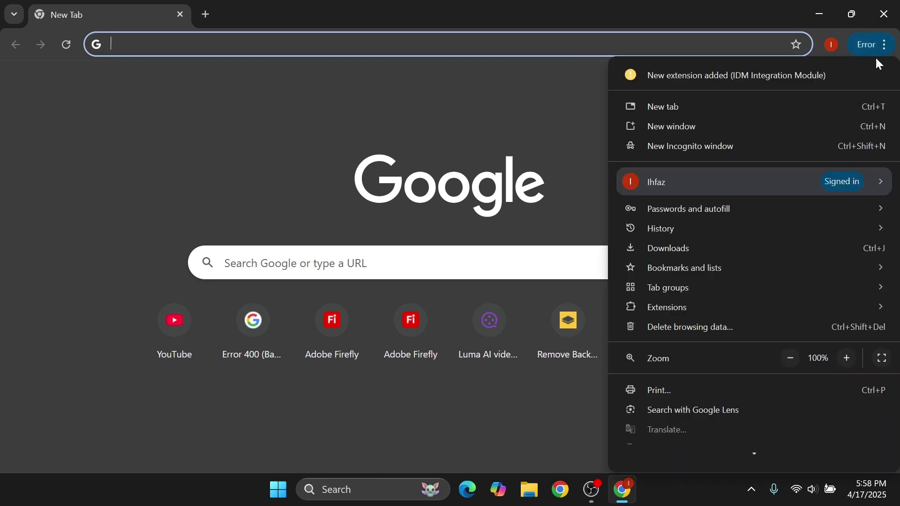
{"action": "scroll", "coordinate": [716, 268], "scroll_direction": "down", "scroll_amount": 1}
{"action": "scroll", "coordinate": [717, 268], "scroll_direction": "down", "scroll_amount": 1}
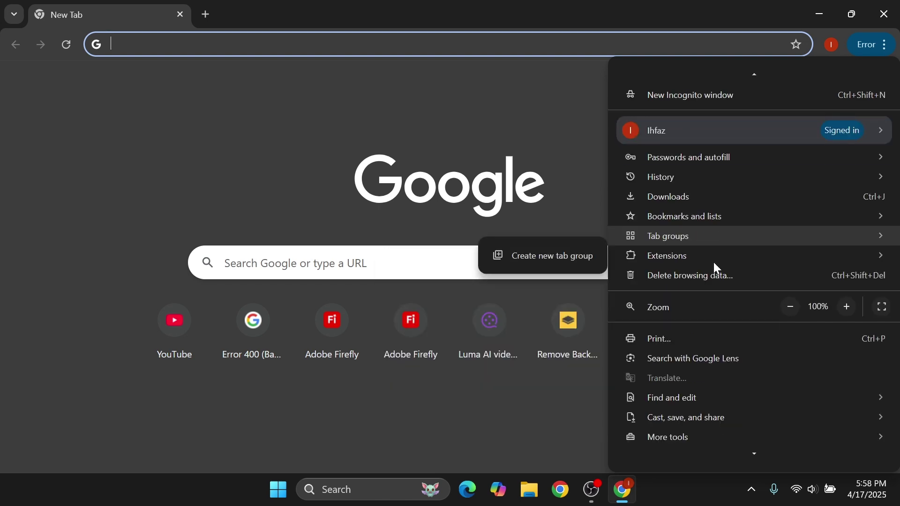
{"action": "scroll", "coordinate": [716, 268], "scroll_direction": "down", "scroll_amount": 1}
{"action": "scroll", "coordinate": [716, 269], "scroll_direction": "down", "scroll_amount": 2}
{"action": "scroll", "coordinate": [714, 262], "scroll_direction": "down", "scroll_amount": 1}
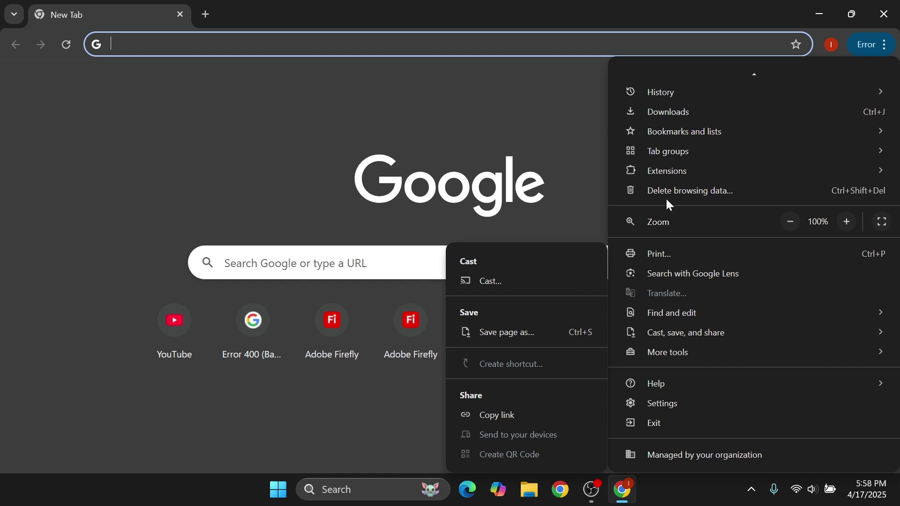
{"action": "mouse_move", "coordinate": [667, 255]}
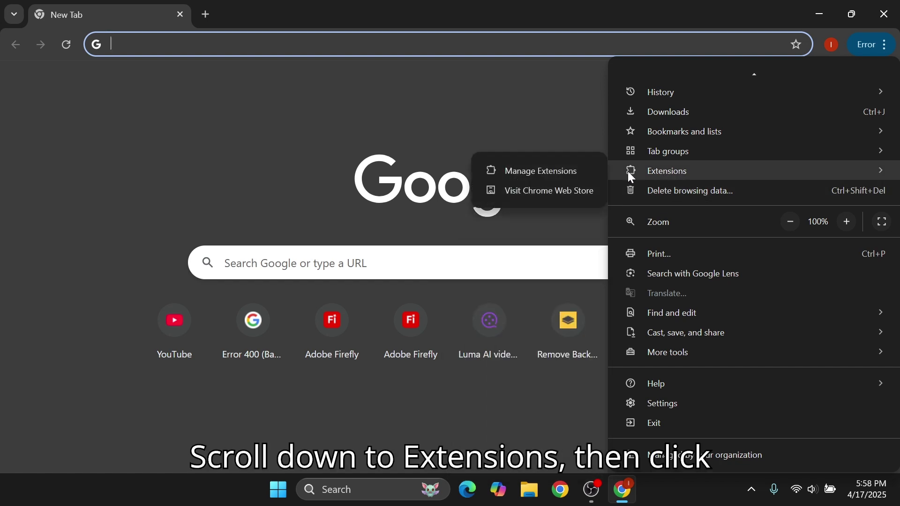
{"action": "left_click", "coordinate": [535, 173]}
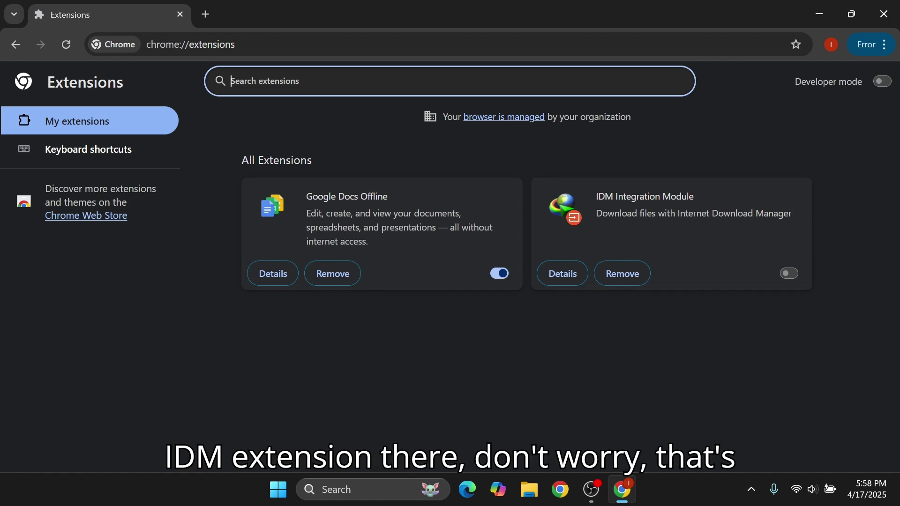
{"action": "left_click", "coordinate": [614, 281]}
{"action": "left_click", "coordinate": [491, 156]}
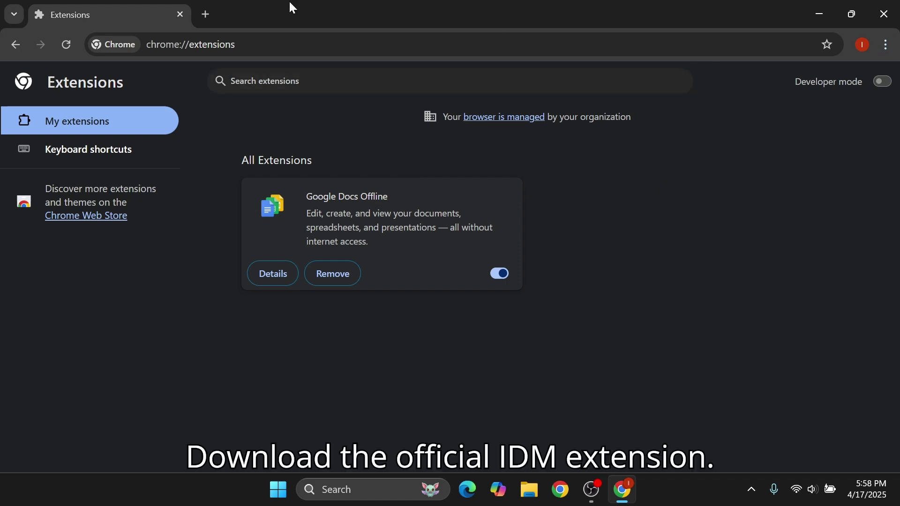
{"action": "left_click", "coordinate": [212, 12]}
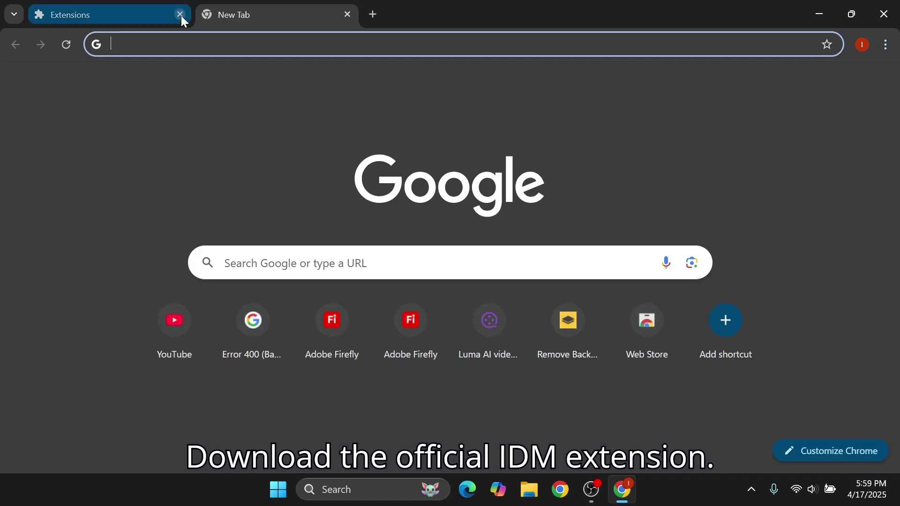
- Close the Extensions tab and search Google for 'IDM is not showing in chrome'
{"action": "left_click", "coordinate": [181, 16]}
{"action": "type", "text": "IDM"}
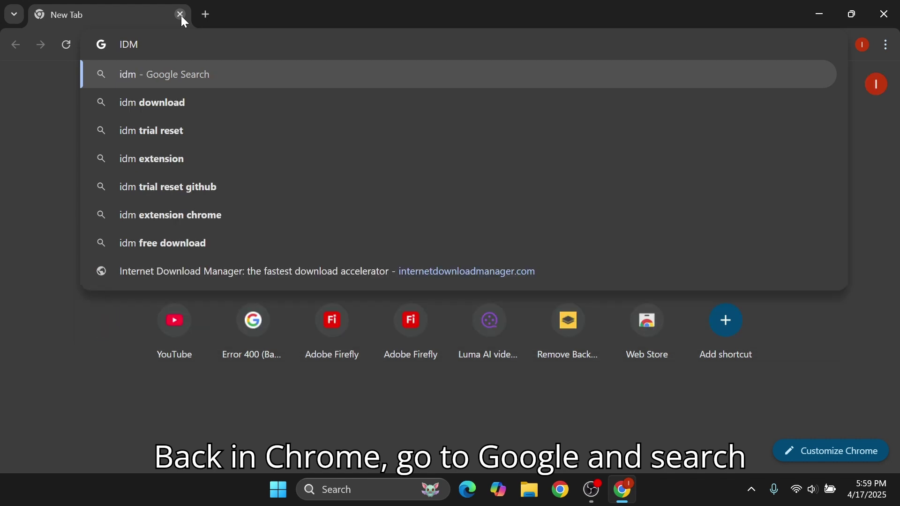
{"action": "type", "text": " is"}
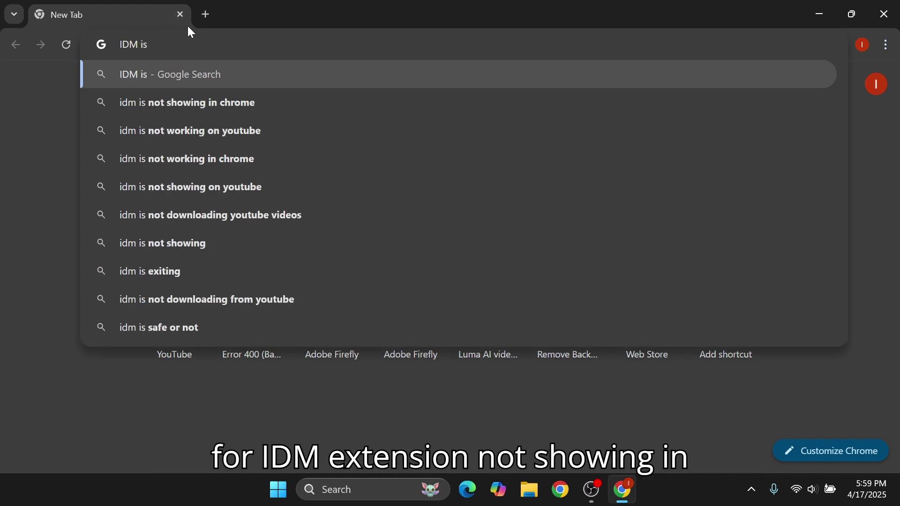
{"action": "type", "text": " mo"}
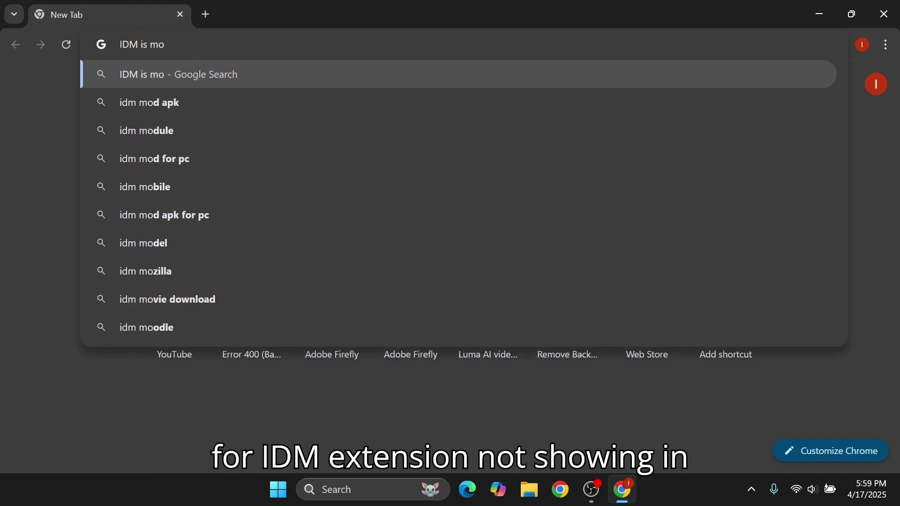
{"action": "key", "text": "BackSpace"}
{"action": "key", "text": "BackSpace"}
{"action": "type", "text": "not showing in chrome"}
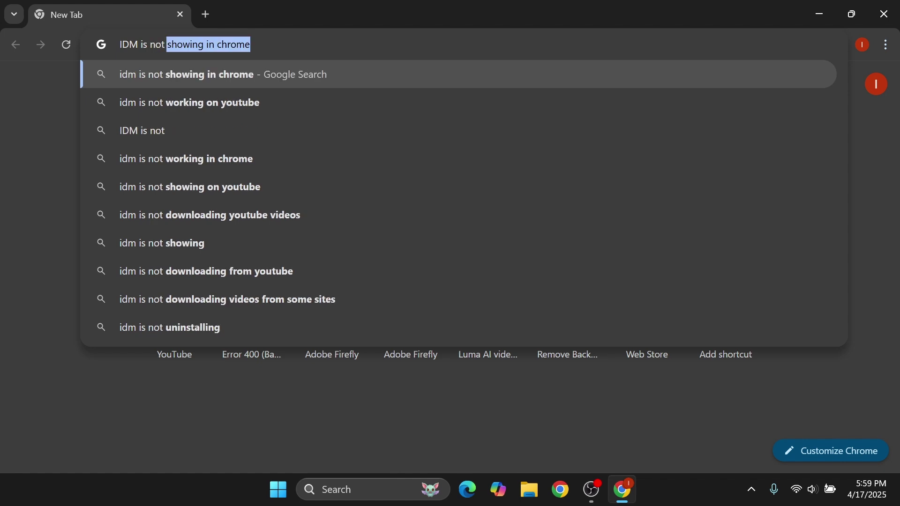
{"action": "key", "text": "Down"}
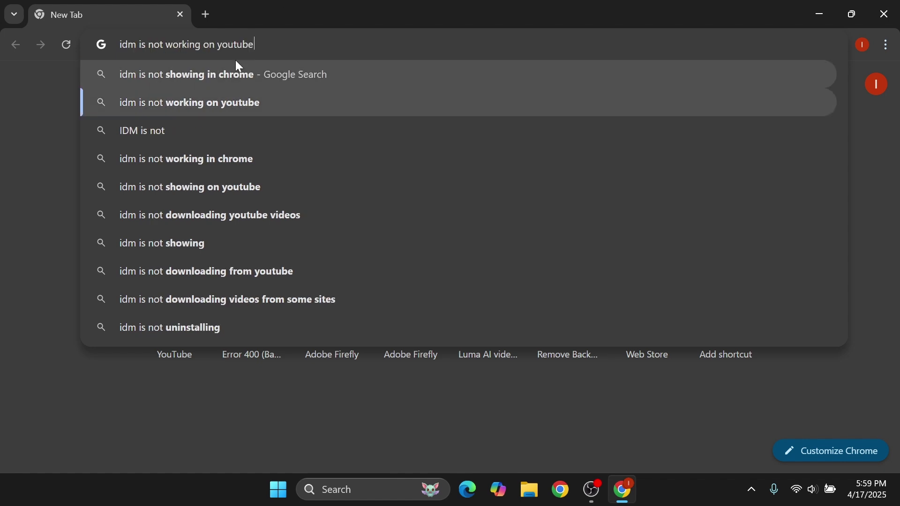
{"action": "key", "text": "Up"}
{"action": "key", "text": "Right"}
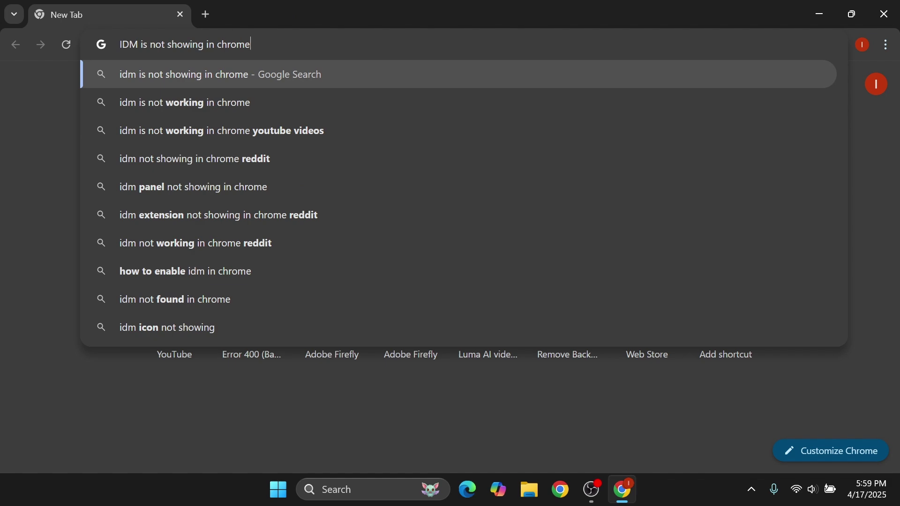
{"action": "key", "text": "Return"}
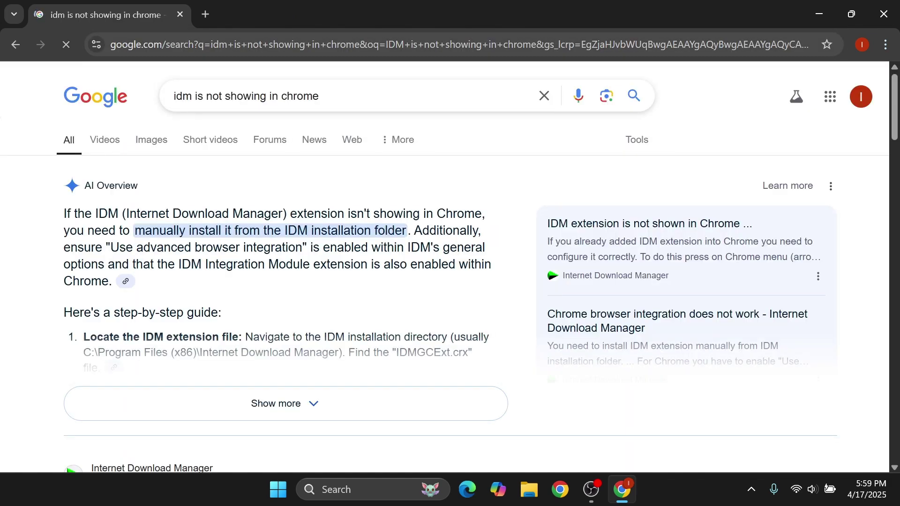
{"action": "scroll", "coordinate": [251, 237], "scroll_direction": "down", "scroll_amount": 5}
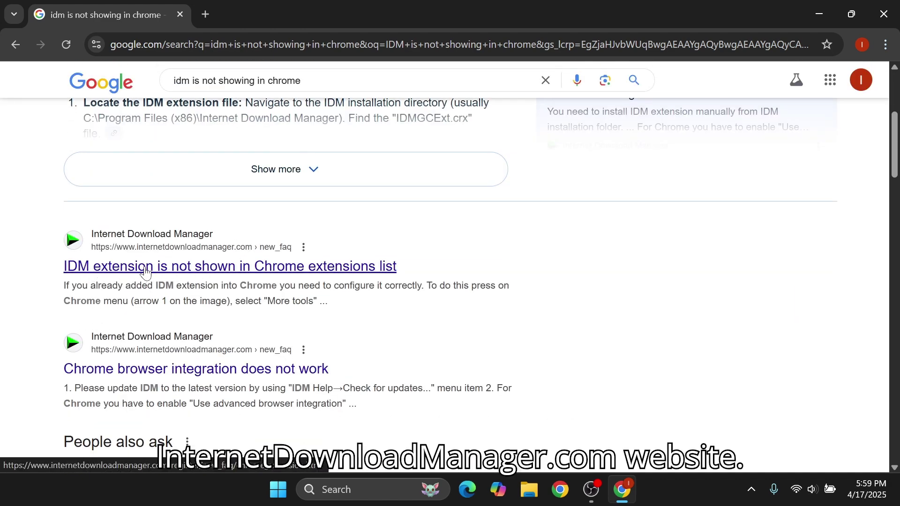
- Open the IDM FAQ on the missing Chrome extension and raise the Integration Module link's menu
{"action": "left_click", "coordinate": [218, 267]}
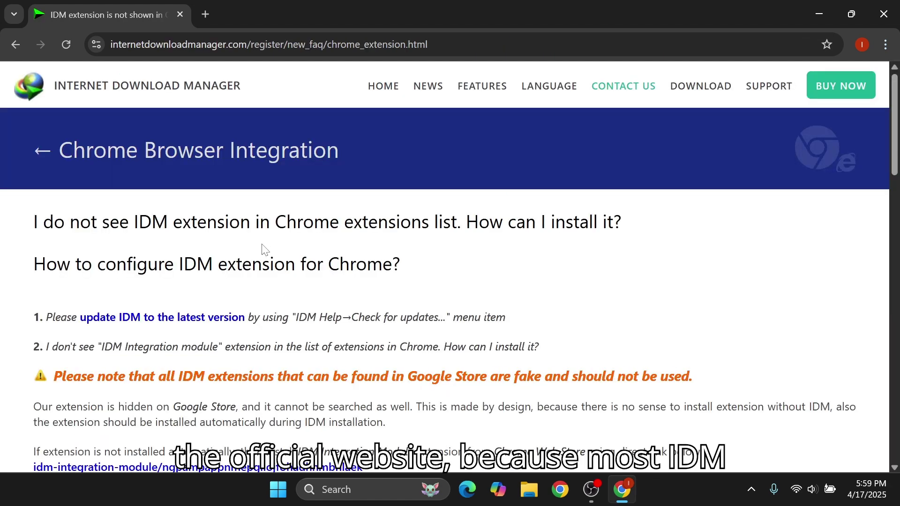
{"action": "scroll", "coordinate": [367, 302], "scroll_direction": "down", "scroll_amount": 1}
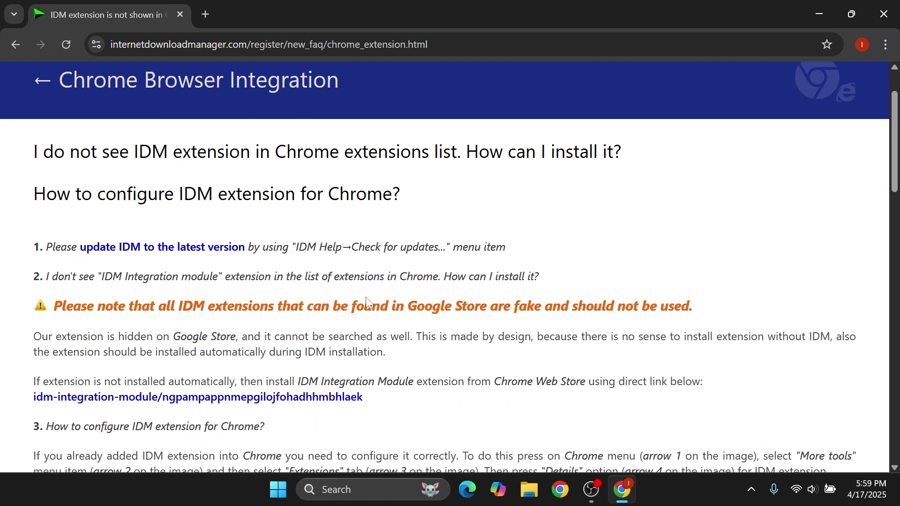
{"action": "scroll", "coordinate": [367, 302], "scroll_direction": "down", "scroll_amount": 2}
{"action": "left_click_drag", "start_coordinate": [13, 192], "coordinate": [693, 190]}
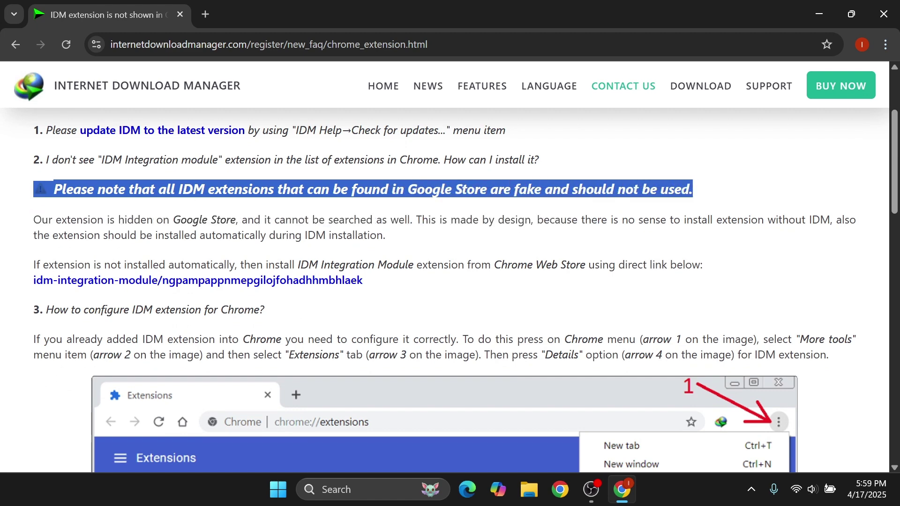
{"action": "left_click", "coordinate": [344, 324]}
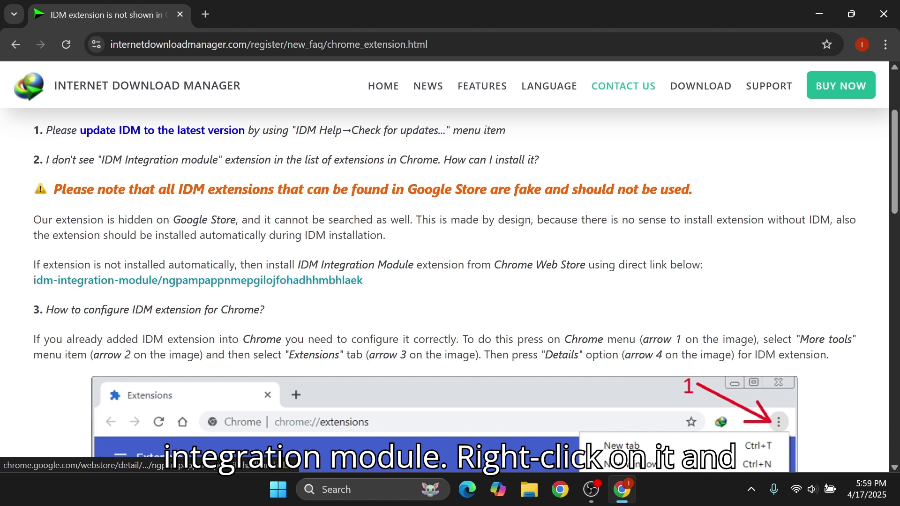
{"action": "right_click", "coordinate": [174, 280]}
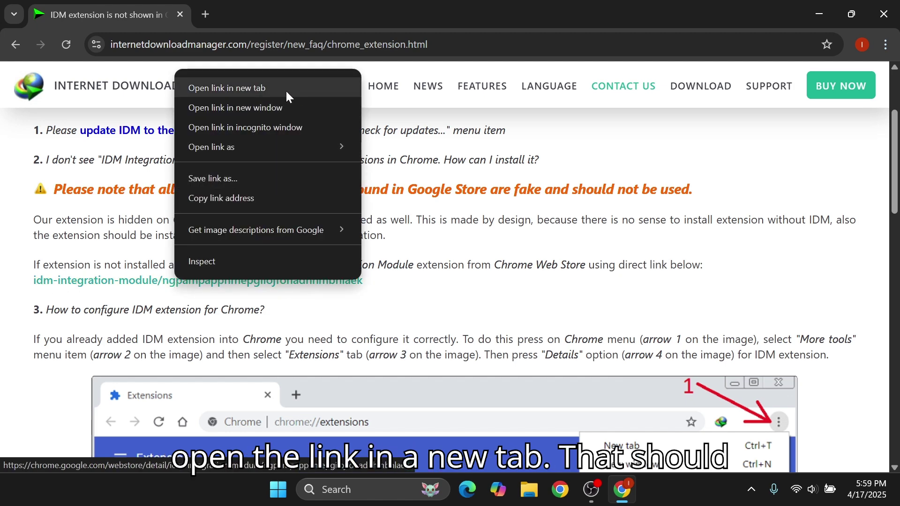
- Open the IDM Integration Module Web Store page in a new tab and add it to Chrome
{"action": "left_click", "coordinate": [241, 89]}
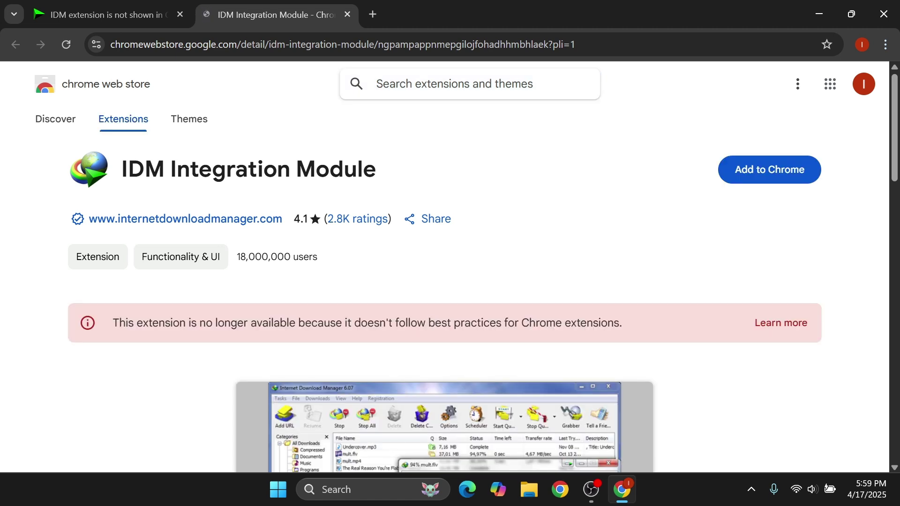
{"action": "left_click_drag", "start_coordinate": [120, 170], "coordinate": [474, 171]}
{"action": "left_click", "coordinate": [476, 172]}
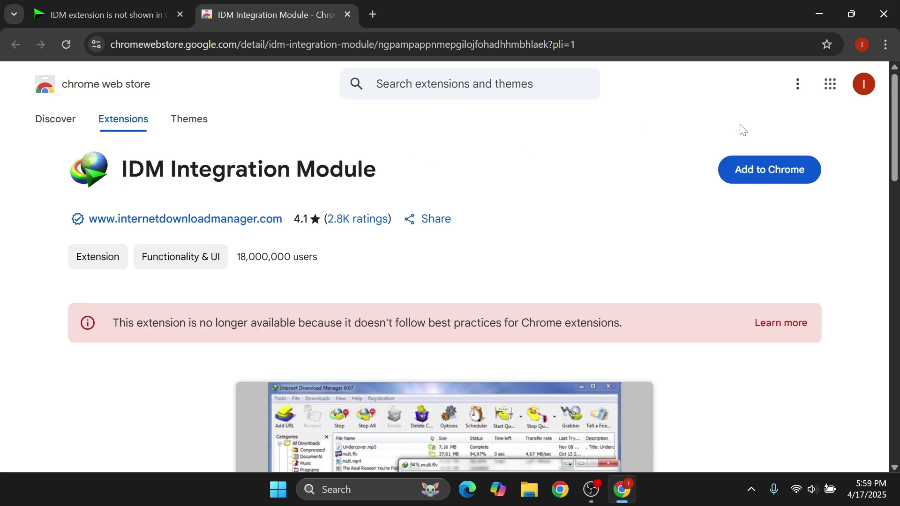
{"action": "left_click", "coordinate": [772, 172]}
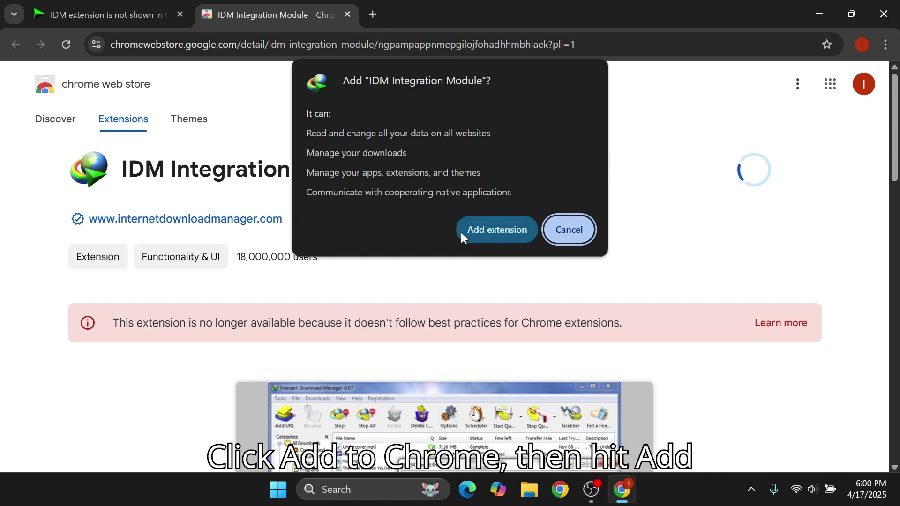
{"action": "left_click", "coordinate": [509, 232]}
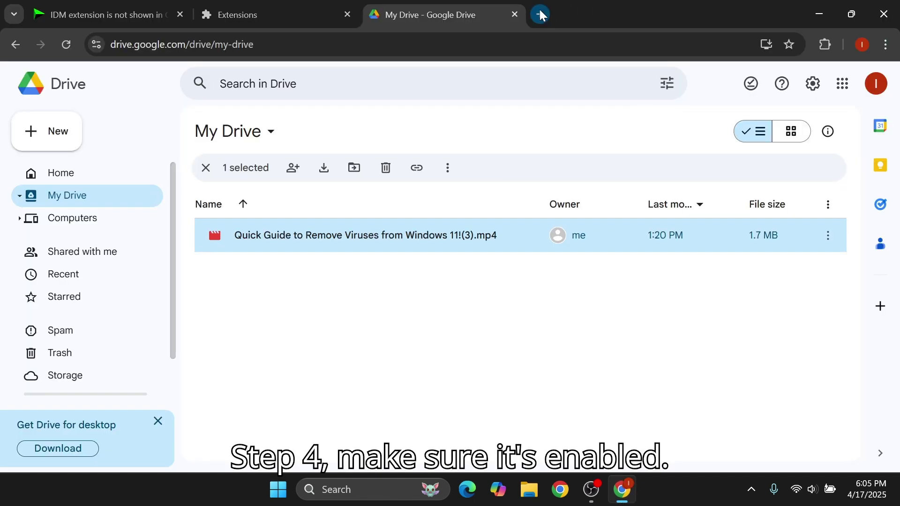
- From a new tab, go to Manage Extensions to confirm IDM Integration Module is enabled
{"action": "left_click", "coordinate": [540, 14]}
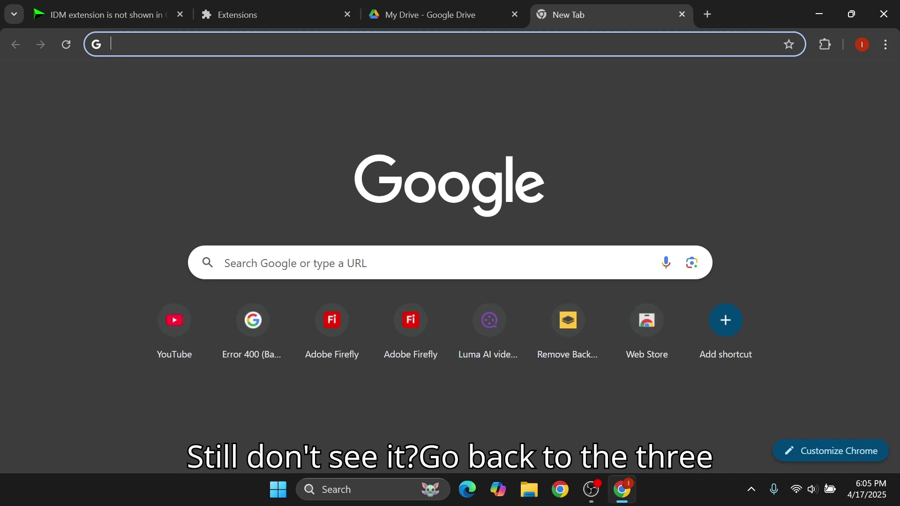
{"action": "left_click", "coordinate": [884, 45]}
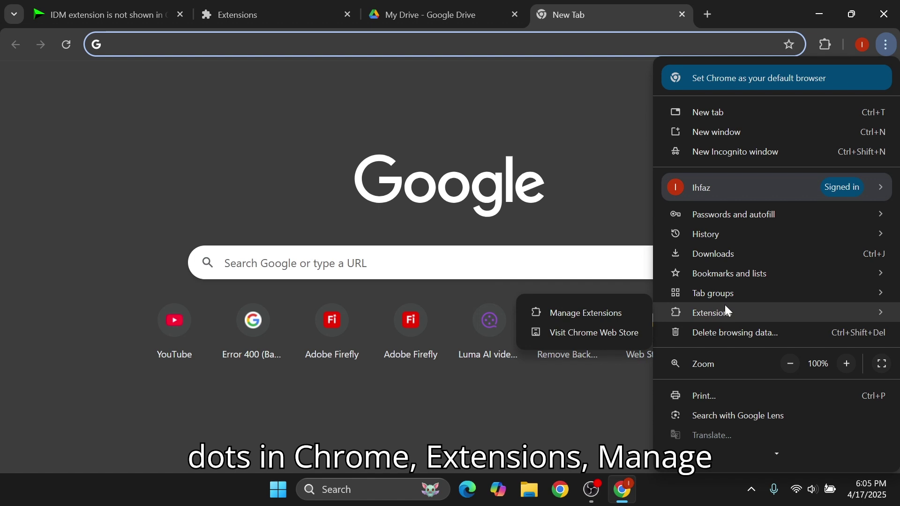
{"action": "mouse_move", "coordinate": [712, 313]}
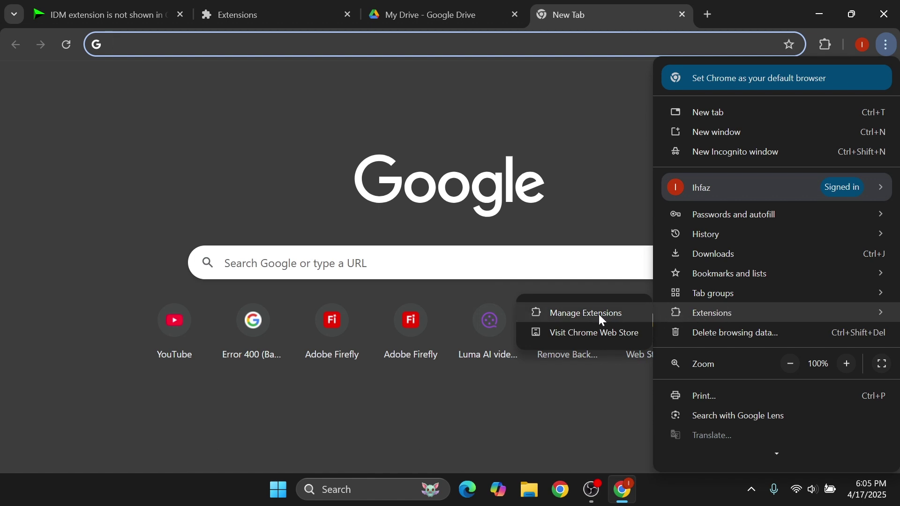
{"action": "left_click", "coordinate": [573, 314]}
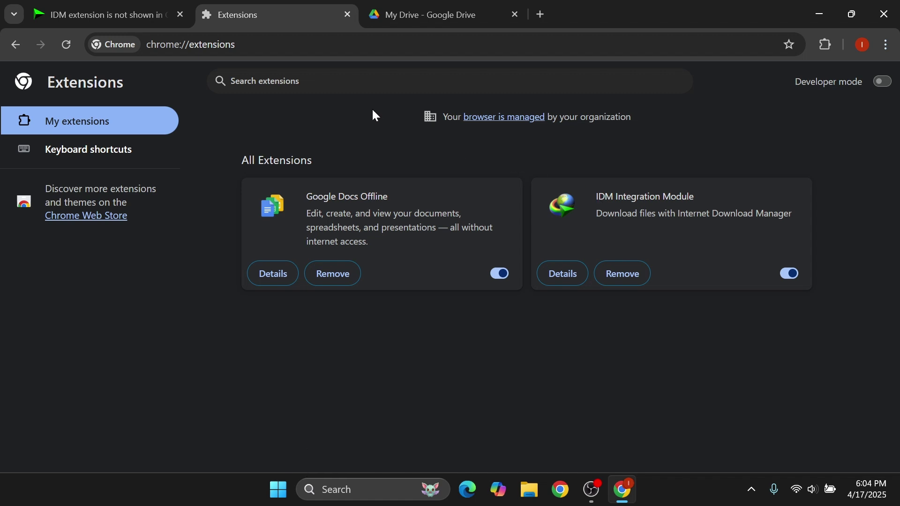
- Download 'Quick Guide to Remove Viruses from Windows 11!(3).mp4' from My Drive
{"action": "left_click", "coordinate": [390, 12]}
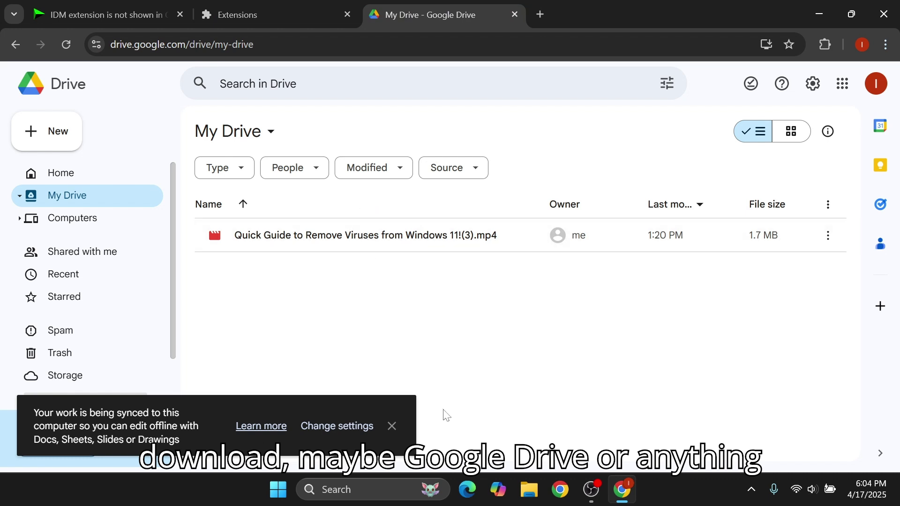
{"action": "left_click", "coordinate": [392, 426]}
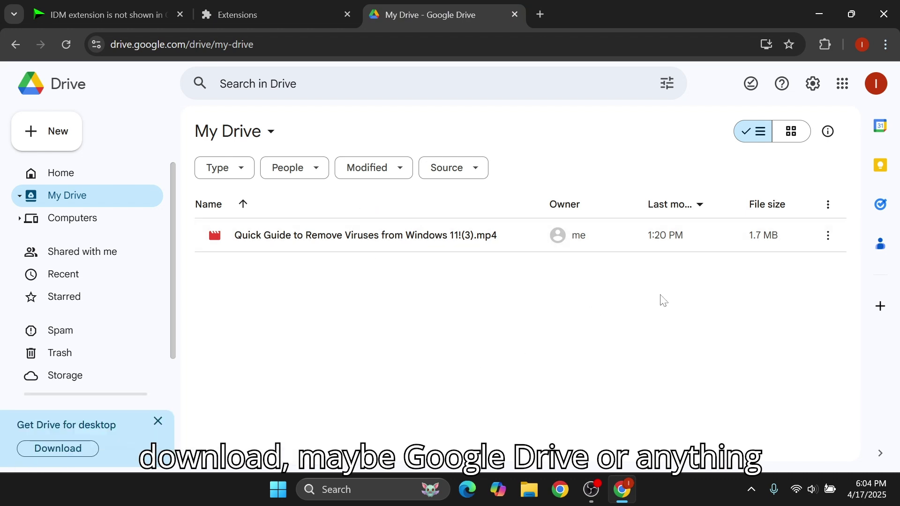
{"action": "left_click", "coordinate": [824, 243]}
{"action": "left_click", "coordinate": [825, 238]}
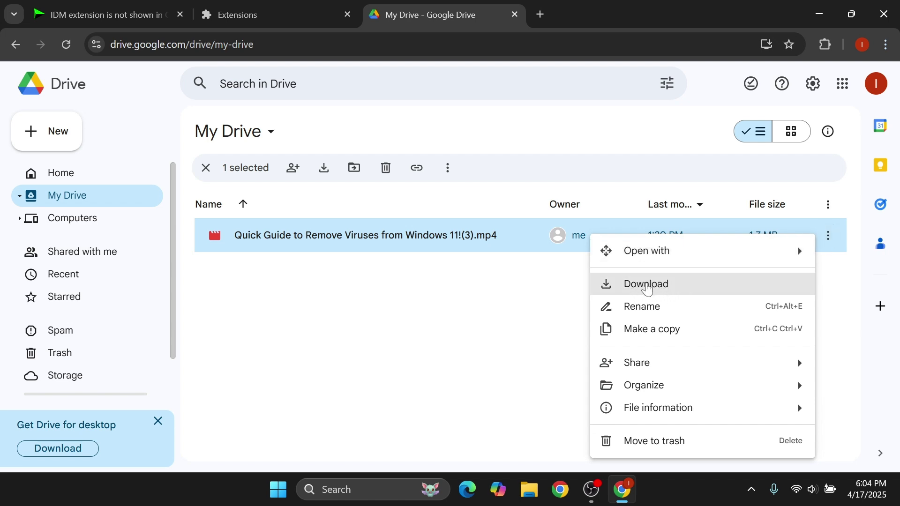
{"action": "left_click", "coordinate": [635, 291]}
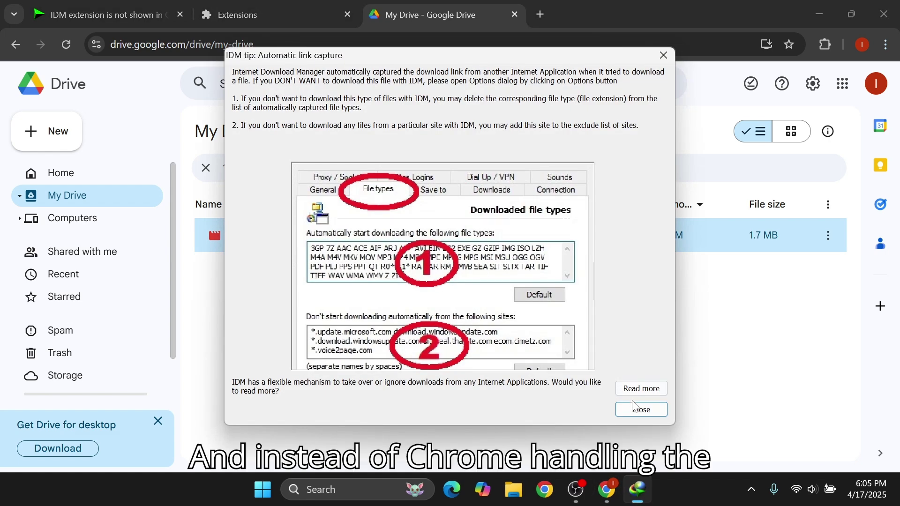
- Save the captured video to the Videos folder in IDM and start the download
{"action": "left_click", "coordinate": [631, 410]}
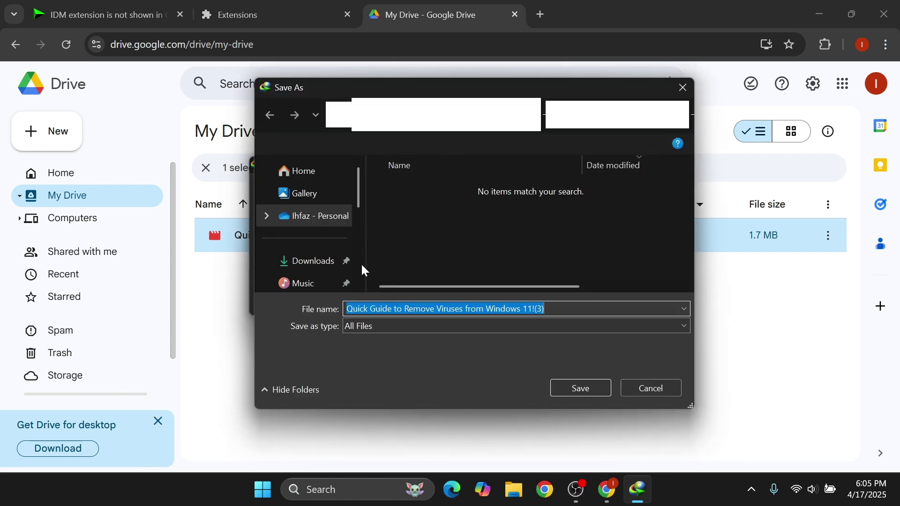
{"action": "scroll", "coordinate": [325, 268], "scroll_direction": "down", "scroll_amount": 2}
{"action": "left_click", "coordinate": [319, 261]}
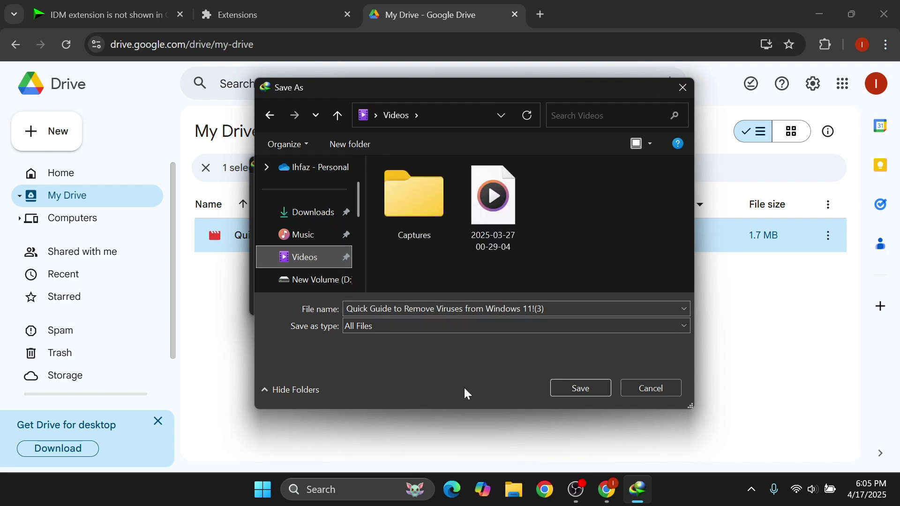
{"action": "left_click", "coordinate": [581, 391]}
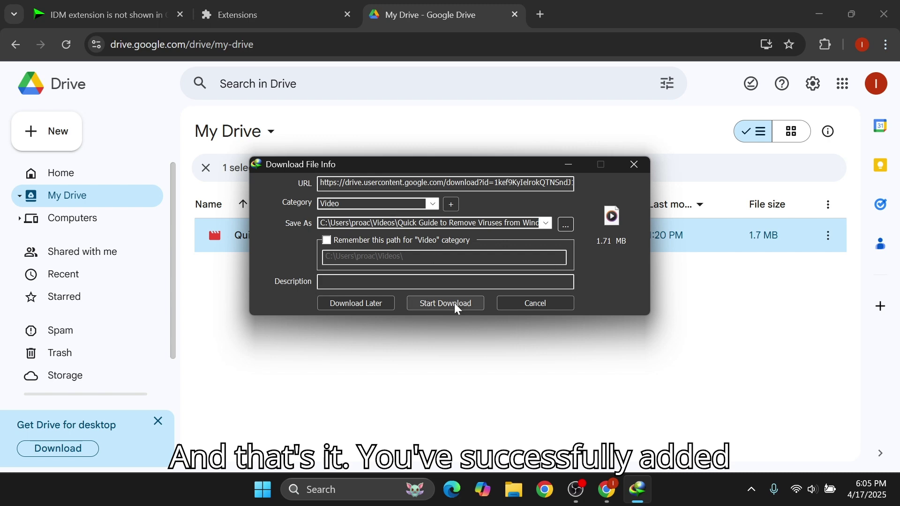
{"action": "left_click", "coordinate": [431, 304]}
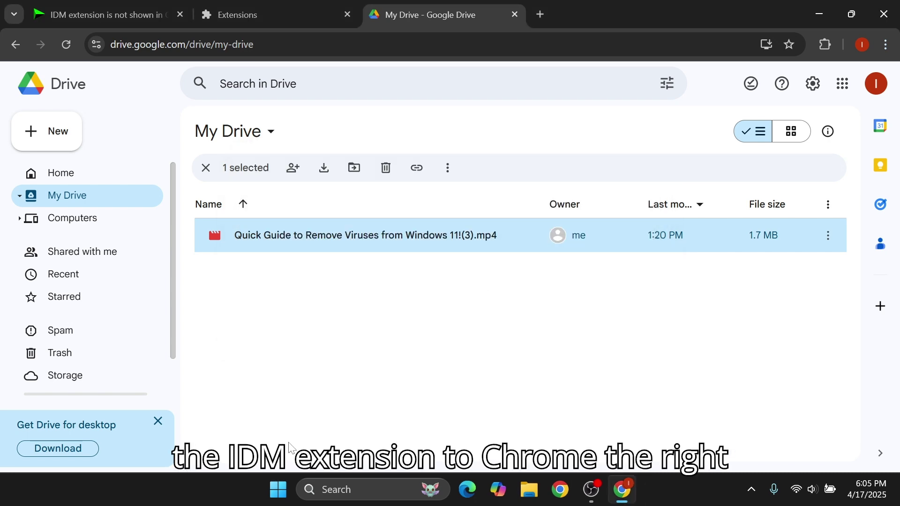
- Minimize everything with Win+D to show the Windows desktop
{"action": "key", "text": "super+d"}
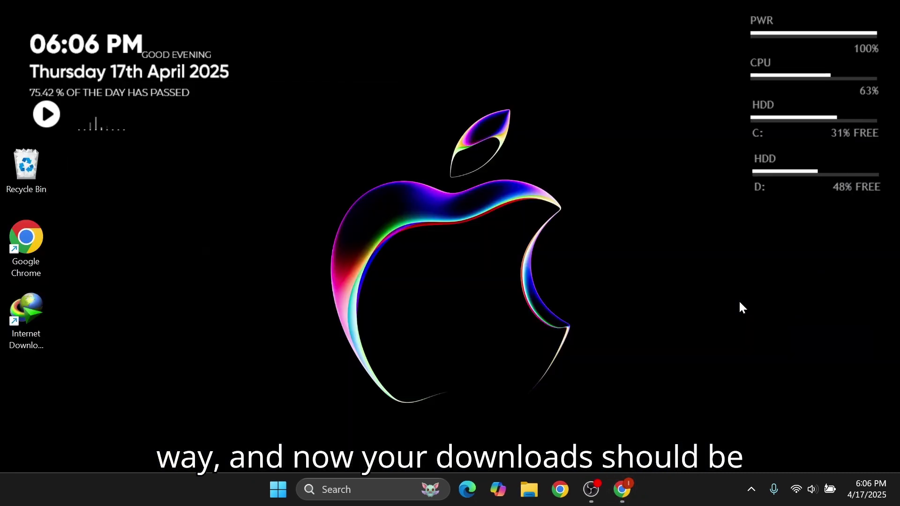